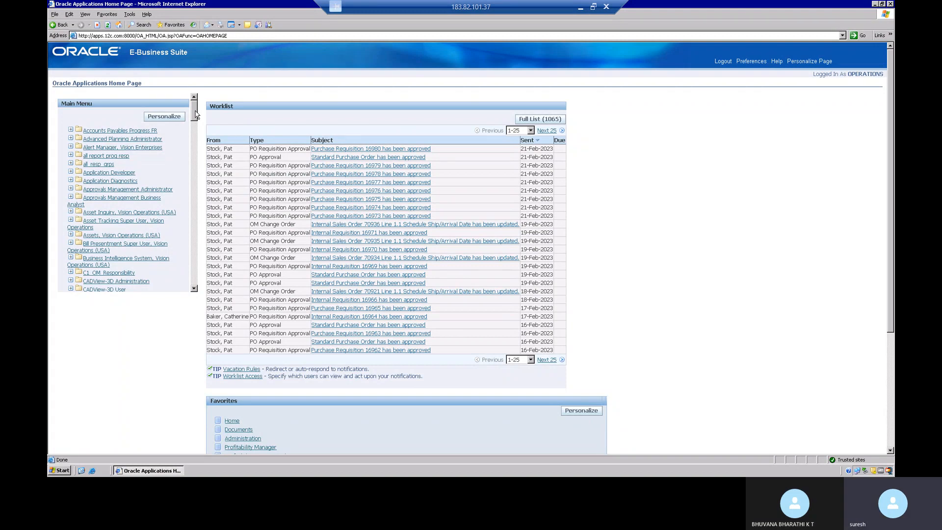
pyautogui.moveTo(211, 115); pyautogui.dragTo(207, 156)
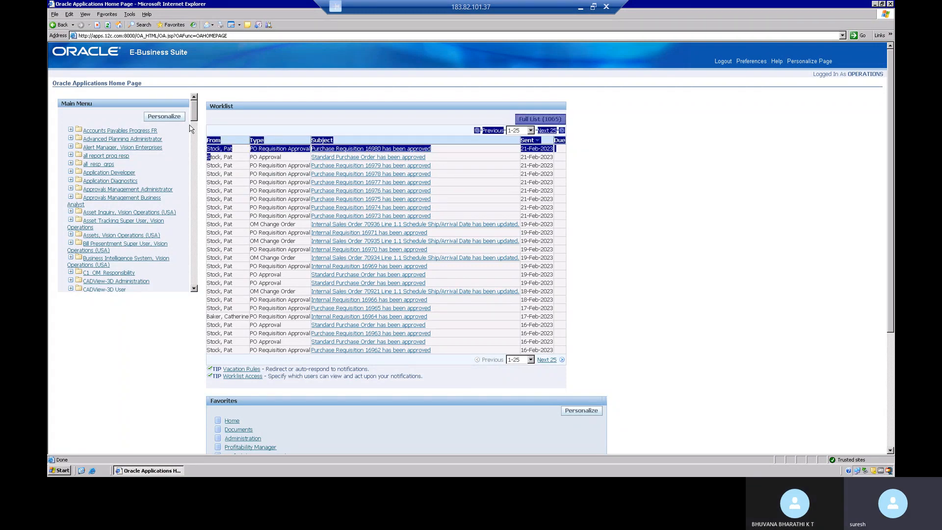
pyautogui.moveTo(192, 114)
pyautogui.mouseDown()
pyautogui.moveTo(201, 290)
pyautogui.moveTo(194, 103)
pyautogui.mouseUp()
pyautogui.click(296, 95)
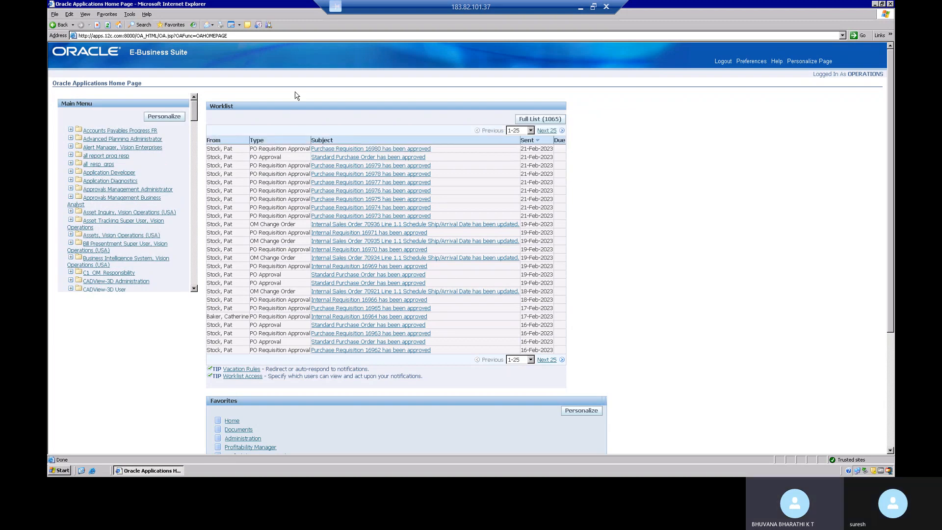
pyautogui.click(112, 222)
pyautogui.click(111, 236)
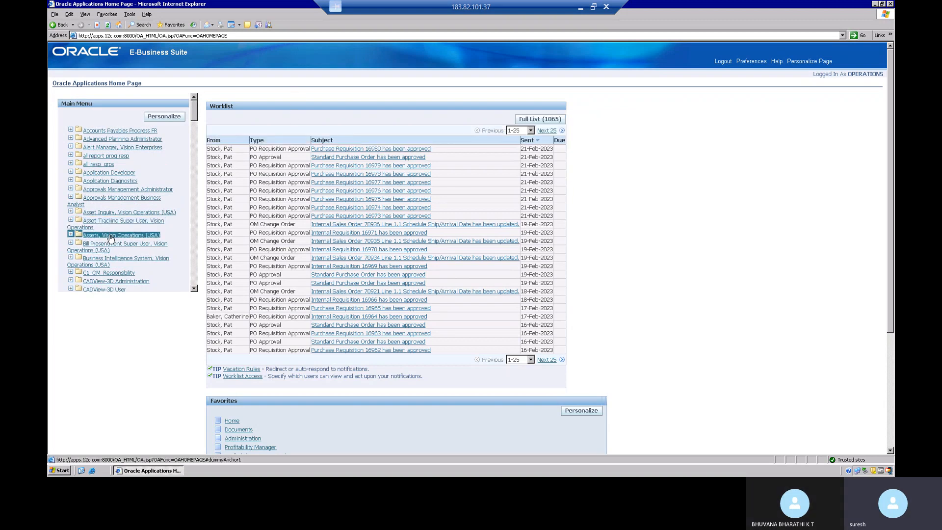
# Launch Invoice Batches from the invoice entry functions of the Accounts Payables Progress FR responsibility and dismiss the resulting message.
pyautogui.click(118, 134)
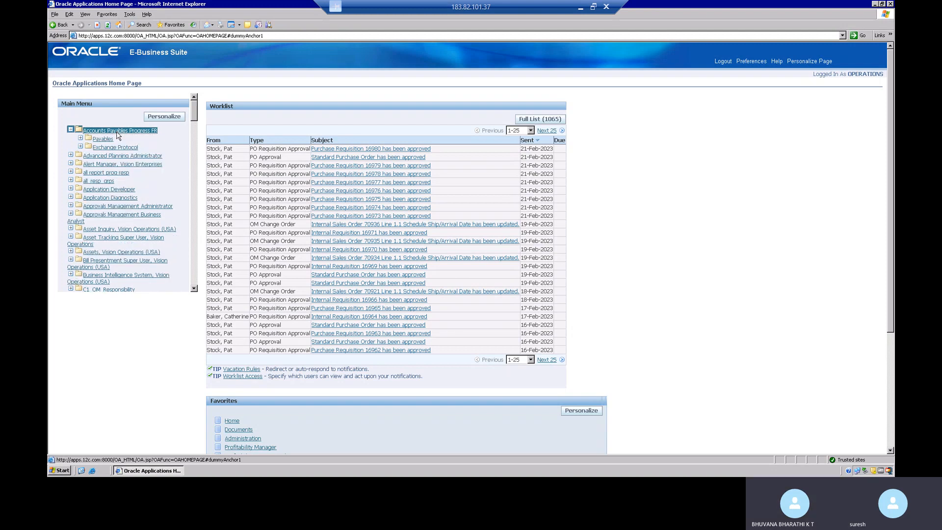
pyautogui.click(102, 139)
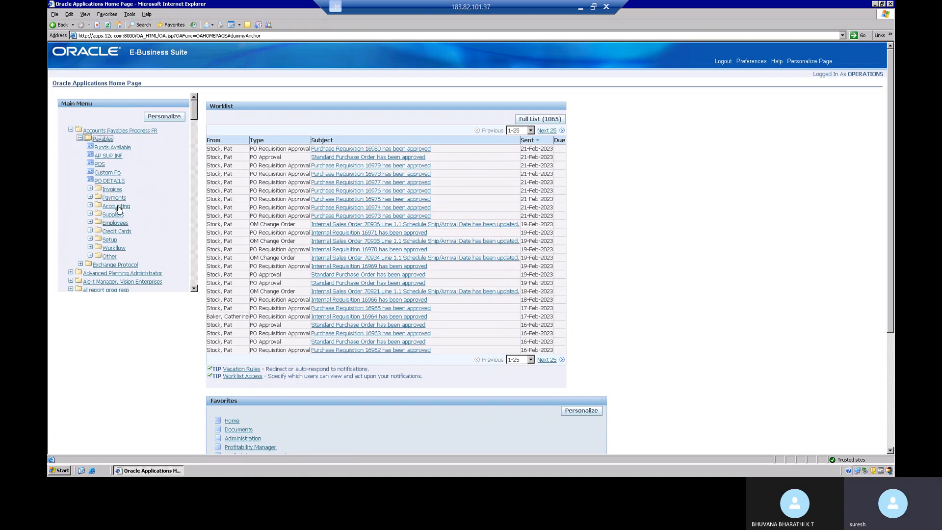
pyautogui.click(112, 189)
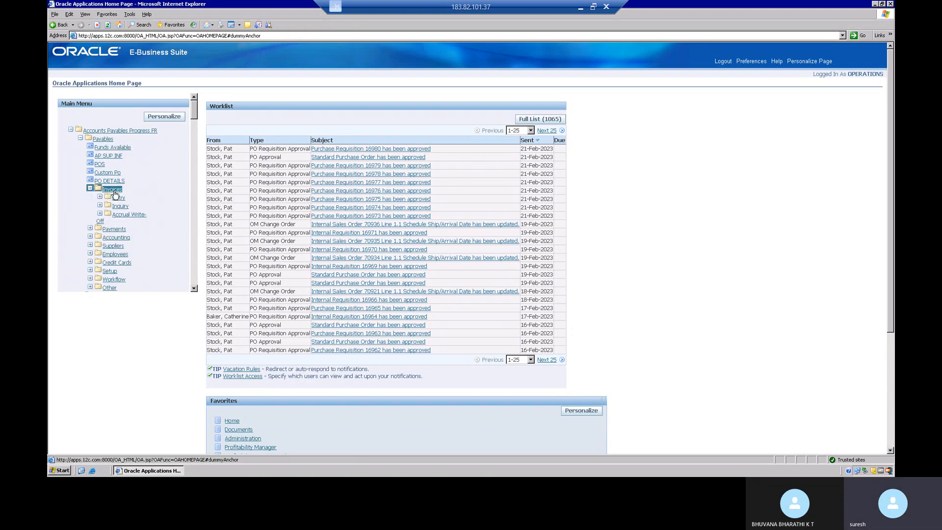
pyautogui.click(116, 196)
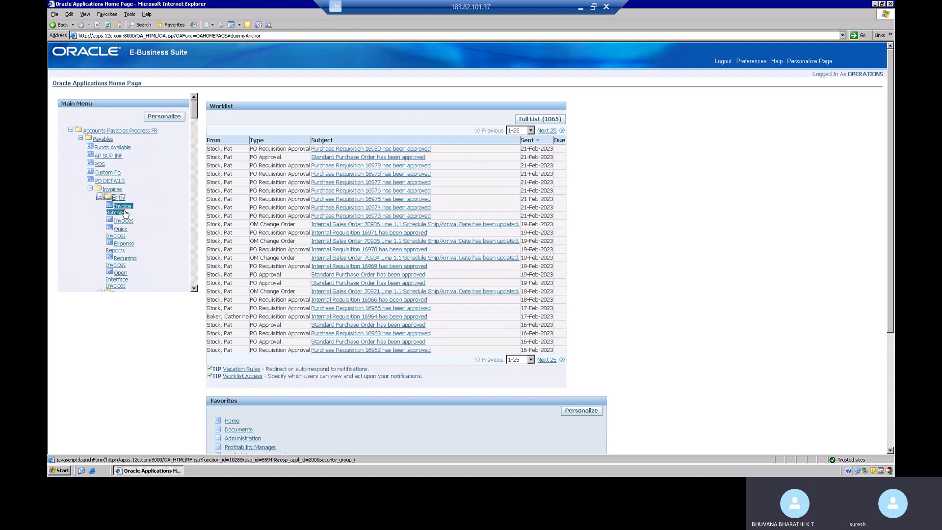
pyautogui.click(125, 213)
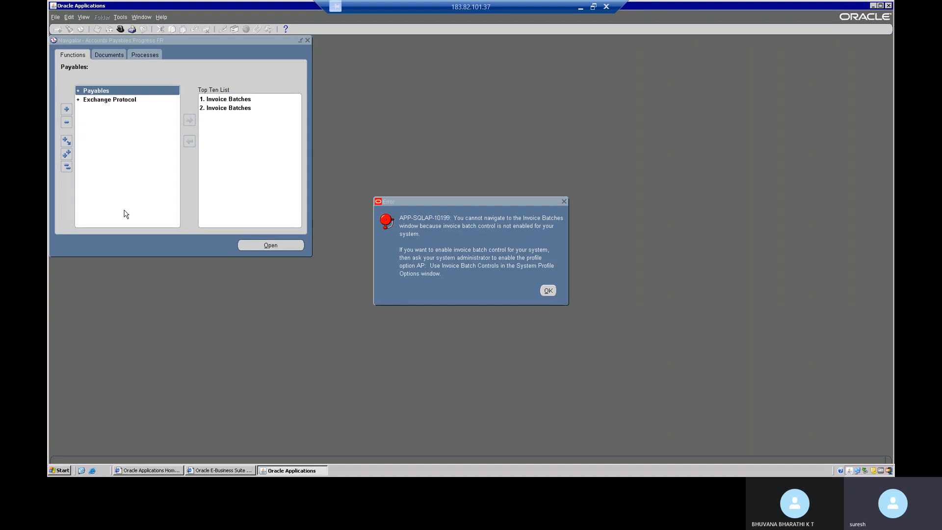
pyautogui.click(550, 290)
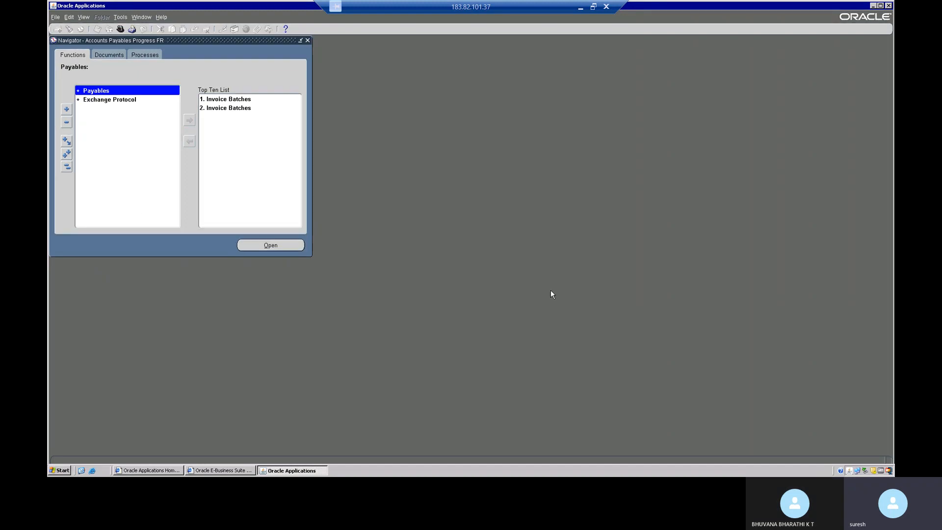
# Check the Oracle Applications release number in the About Oracle Applications information, and close it.
pyautogui.click(163, 17)
pyautogui.click(189, 81)
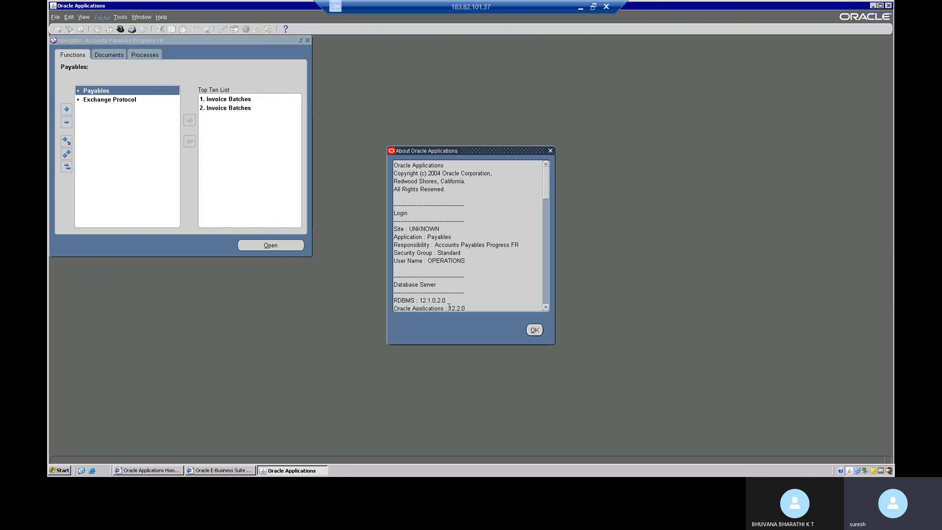
pyautogui.moveTo(449, 308); pyautogui.dragTo(466, 307)
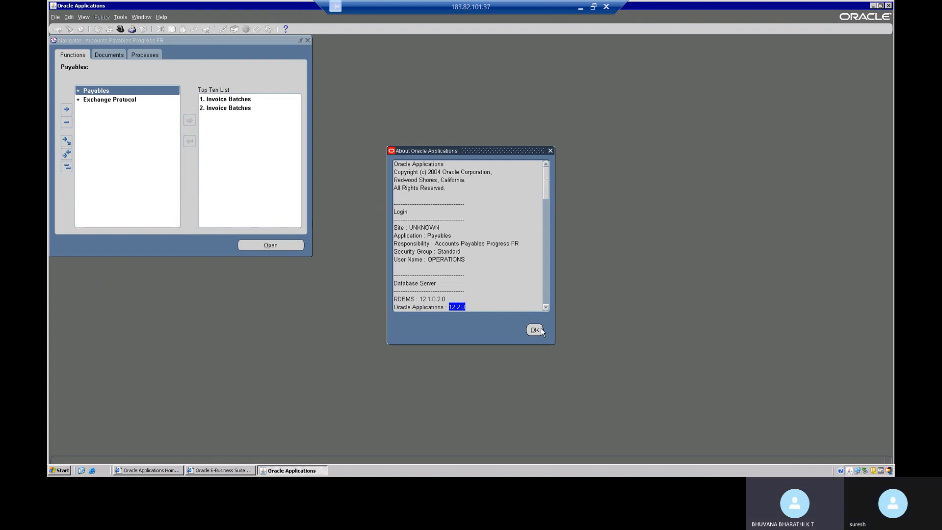
pyautogui.click(534, 330)
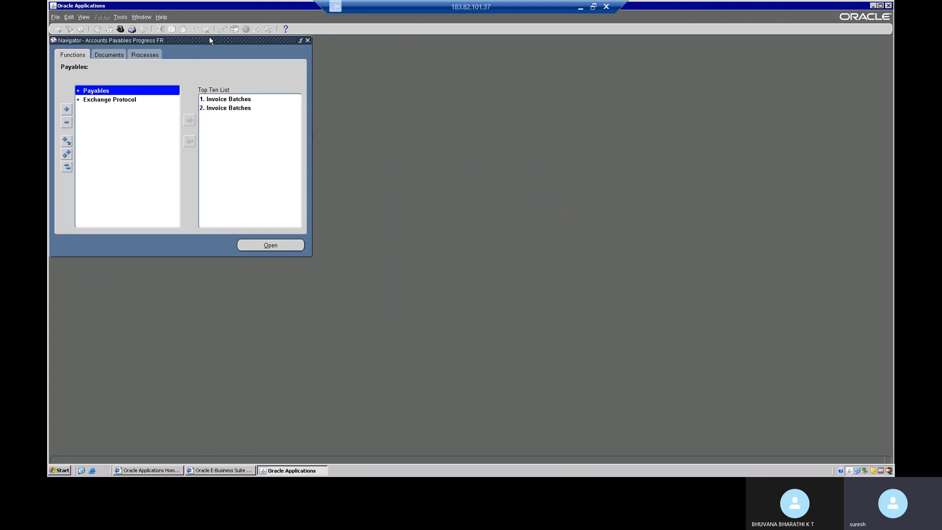
# Switch the responsibility to SFM System Administrator, filtering the list by "s".
pyautogui.moveTo(210, 39); pyautogui.dragTo(289, 75)
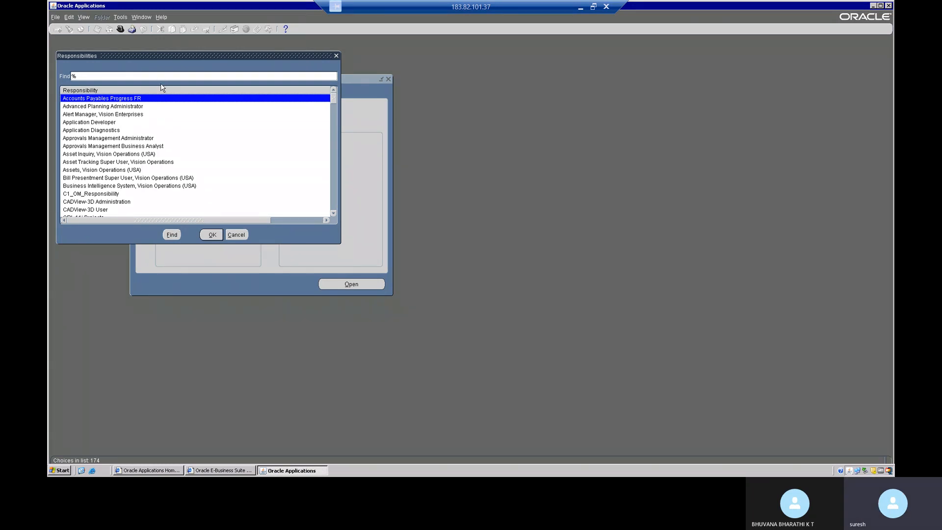
pyautogui.click(107, 131)
pyautogui.write('s')
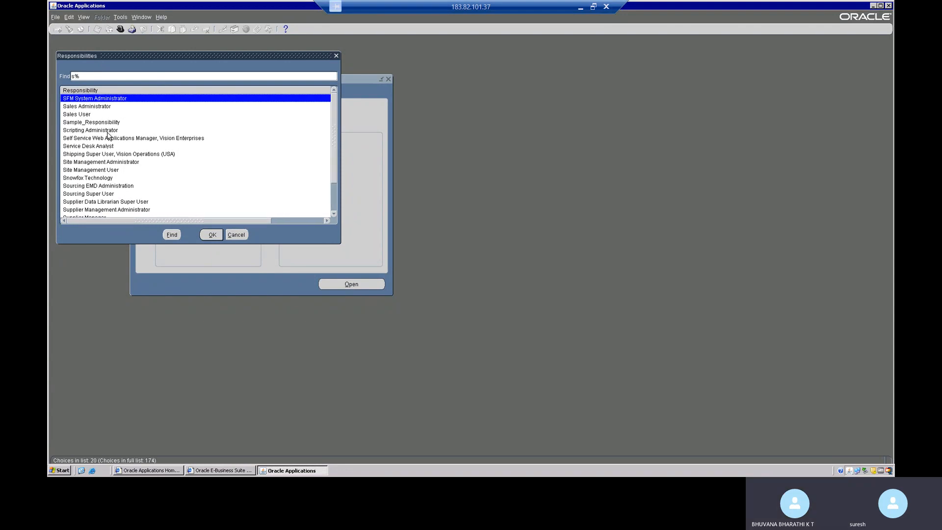
pyautogui.doubleClick(100, 97)
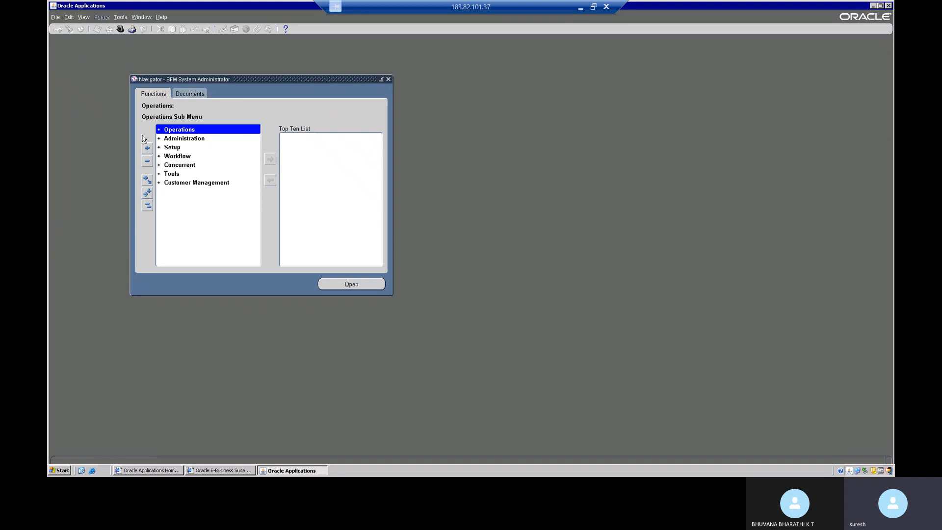
# Open the Users form from the Security functions under Setup.
pyautogui.doubleClick(175, 148)
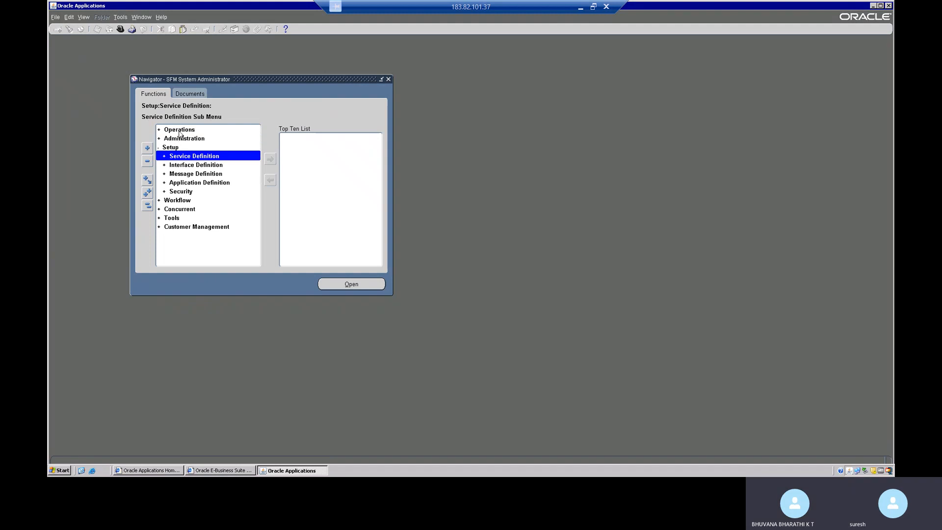
pyautogui.doubleClick(186, 192)
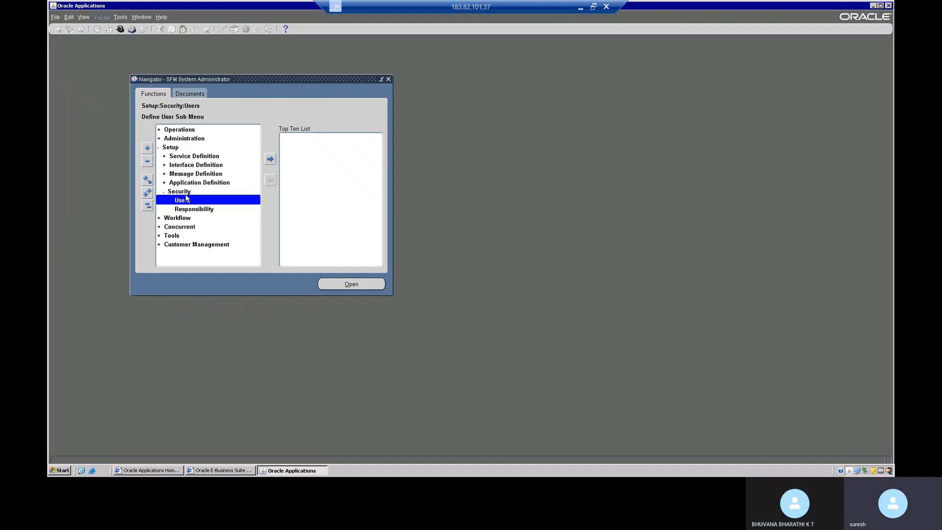
pyautogui.doubleClick(199, 200)
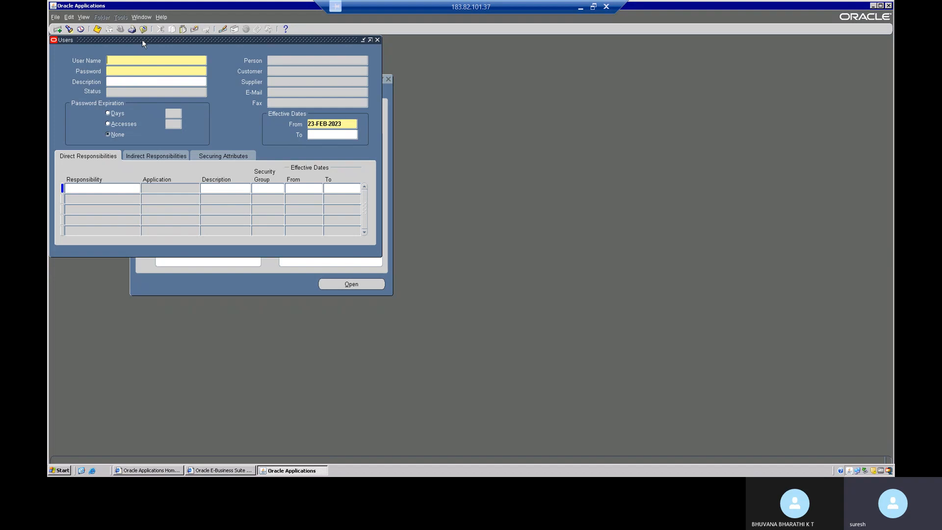
pyautogui.moveTo(145, 41); pyautogui.dragTo(259, 105)
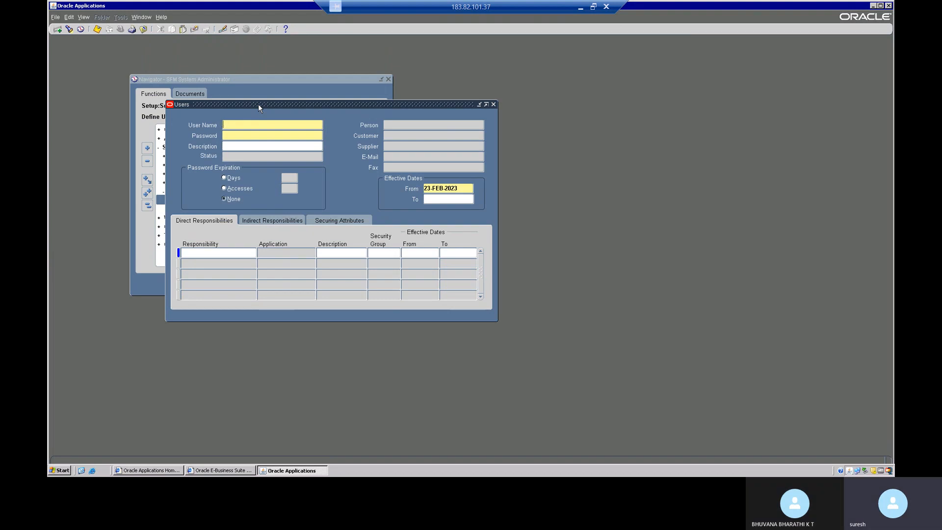
# Enter the new account's user name, and enter and re-enter its password.
pyautogui.write('RAJA USER')
pyautogui.press('Tab')
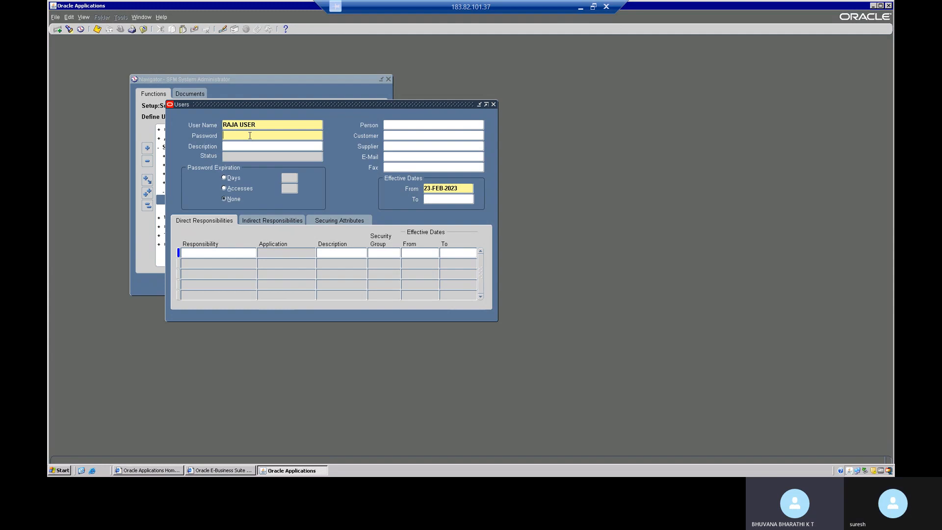
pyautogui.write('****')
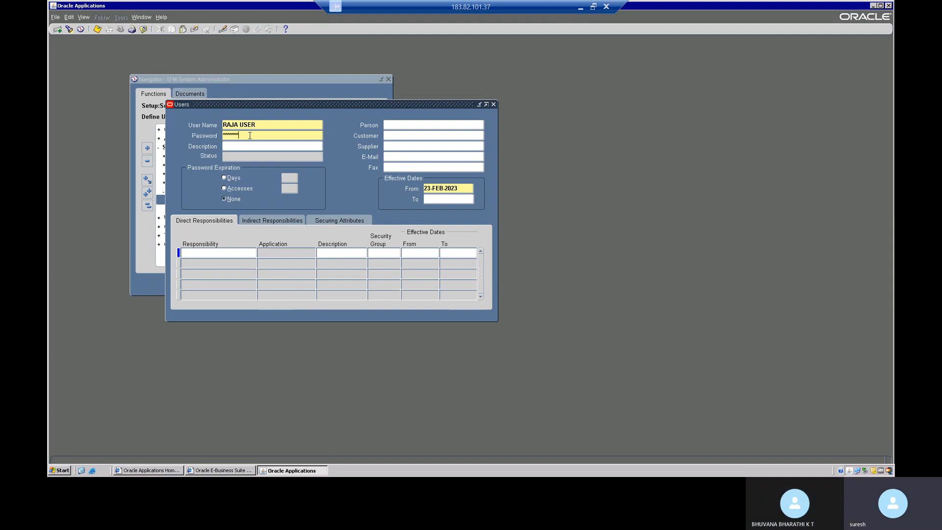
pyautogui.press('Tab')
pyautogui.write('*******')
pyautogui.press('Tab')
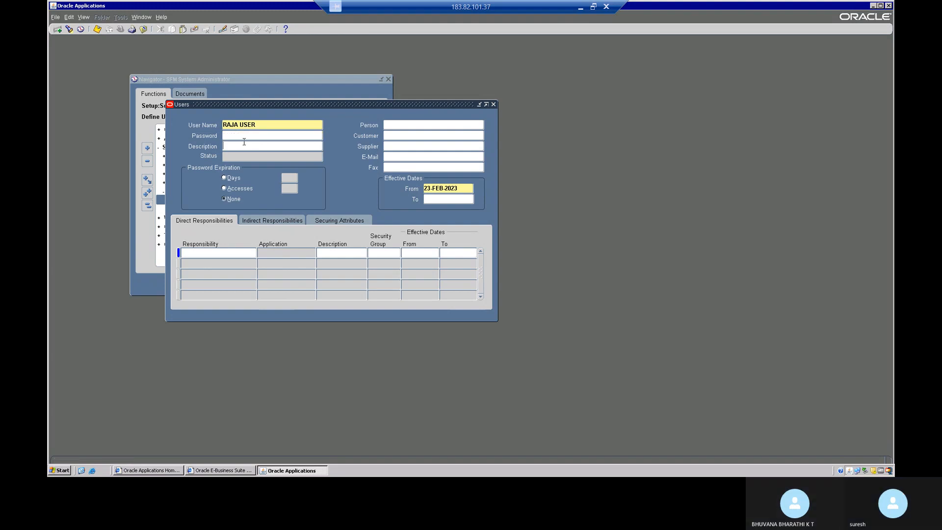
# Describe the new user as an access creation record and set the password to expire after 90 days.
pyautogui.write('raja ')
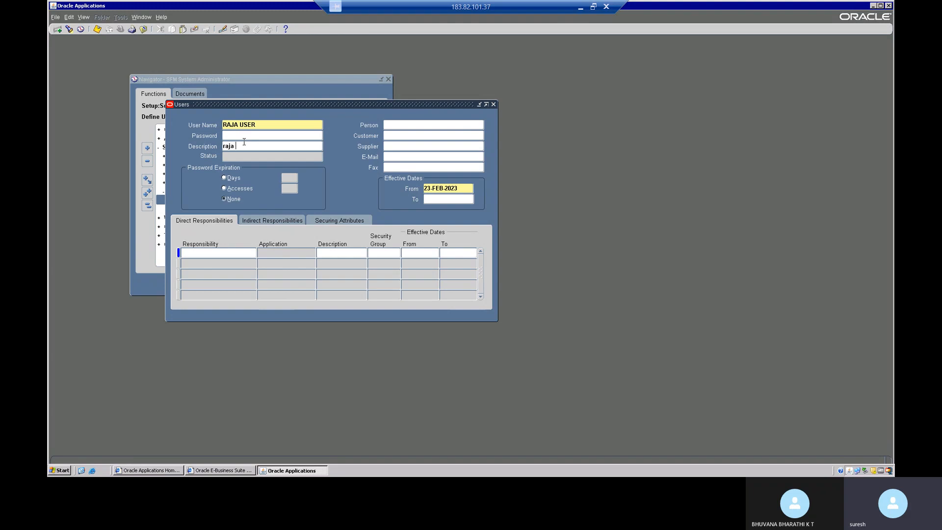
pyautogui.write('access creation')
pyautogui.click(241, 178)
pyautogui.click(291, 177)
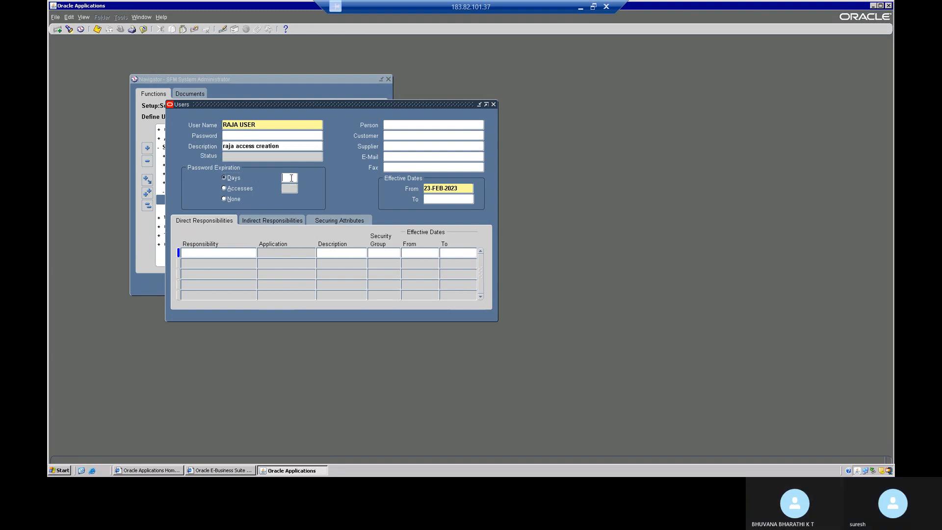
pyautogui.write('90')
# Assign the Payables,Vision Operations(USA) responsibility as the first direct responsibility, filtering the choices with "payables%vision%oper".
pyautogui.click(218, 251)
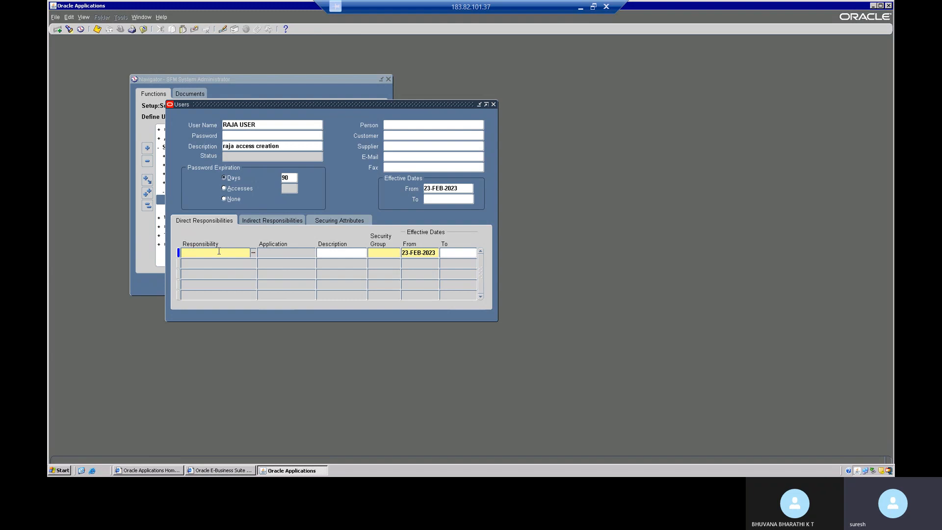
pyautogui.write('payables')
pyautogui.press('Tab')
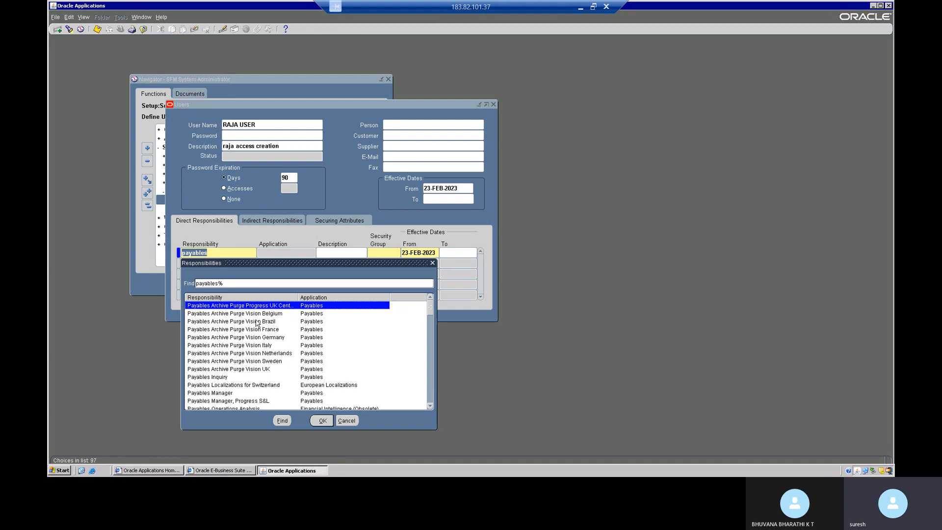
pyautogui.click(430, 322)
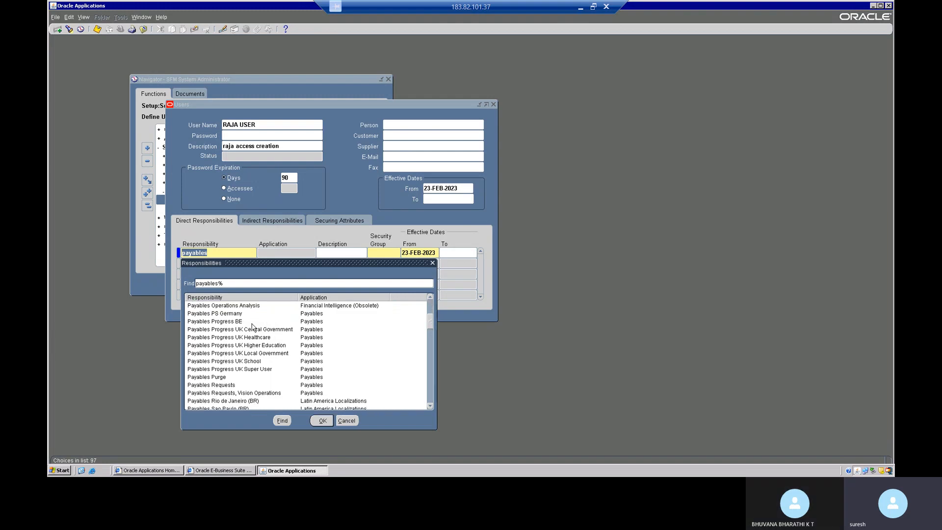
pyautogui.click(251, 282)
pyautogui.write('vision')
pyautogui.press('Return')
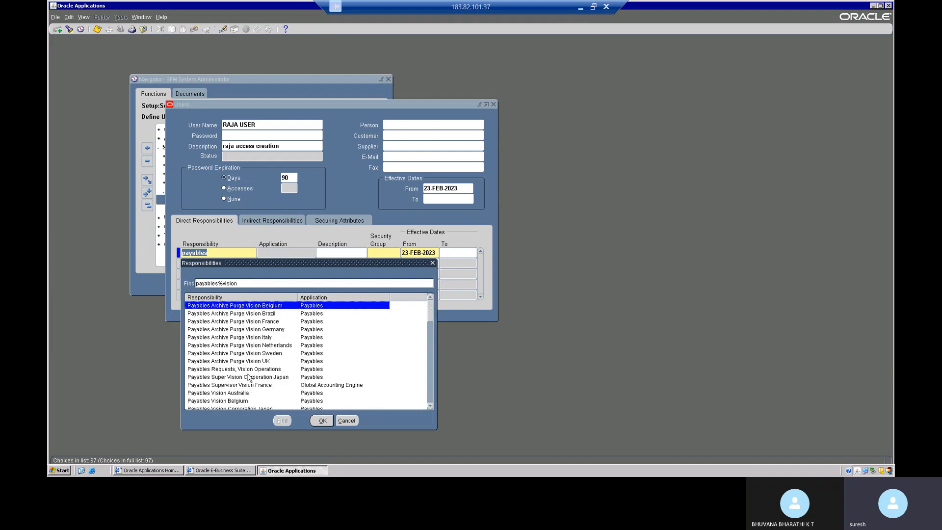
pyautogui.click(255, 283)
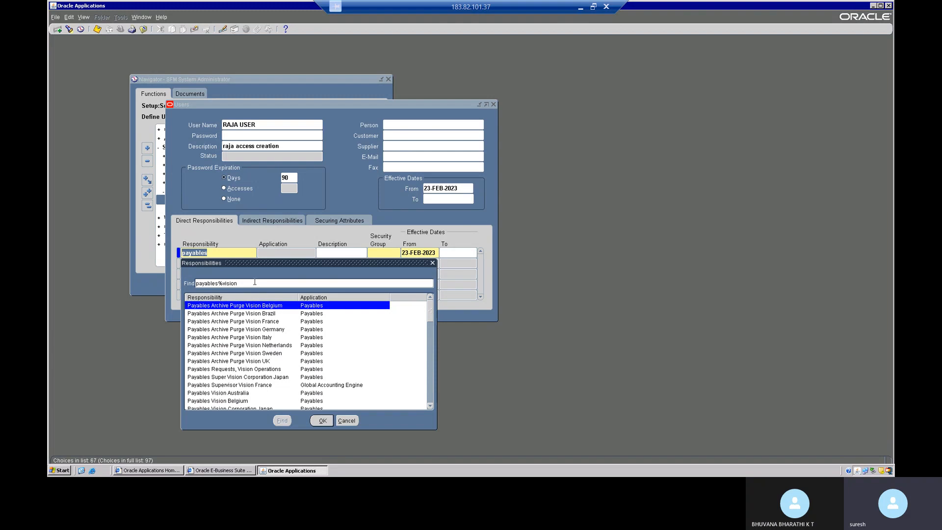
pyautogui.write('%oper')
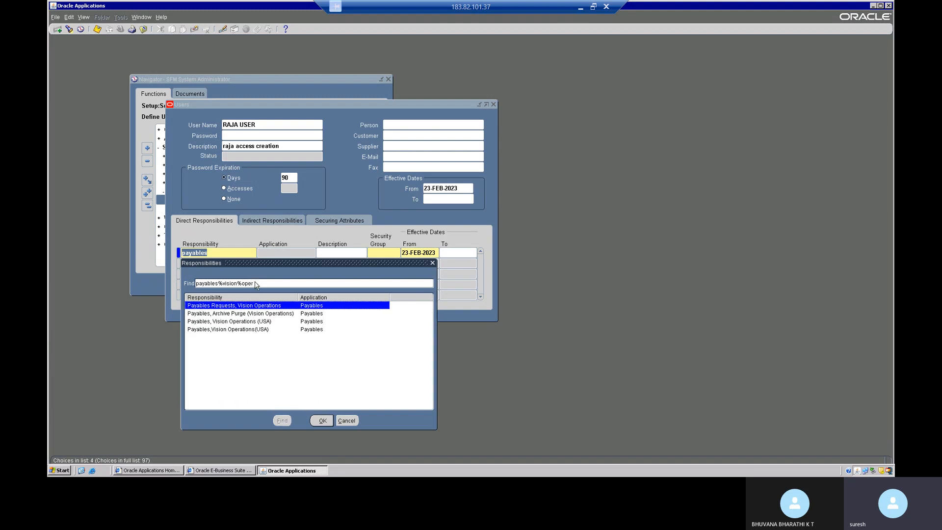
pyautogui.click(237, 329)
pyautogui.doubleClick(237, 329)
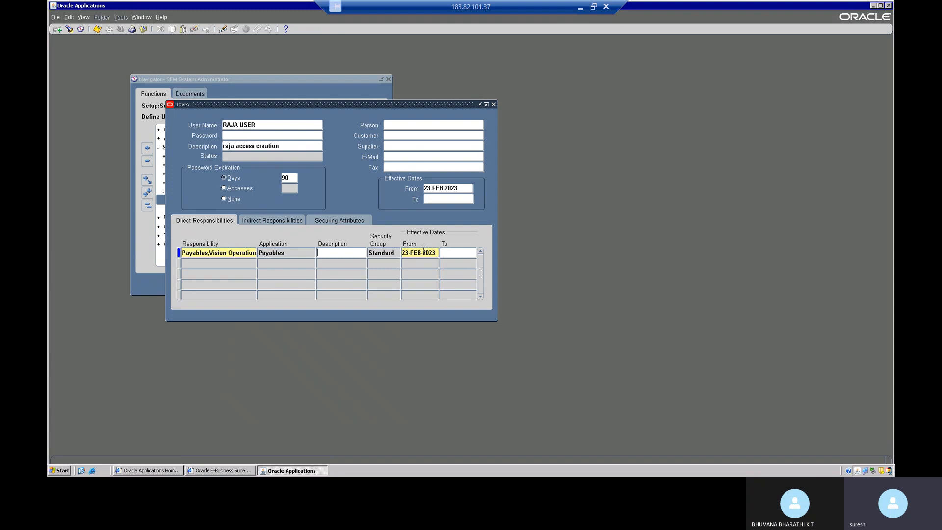
pyautogui.click(460, 253)
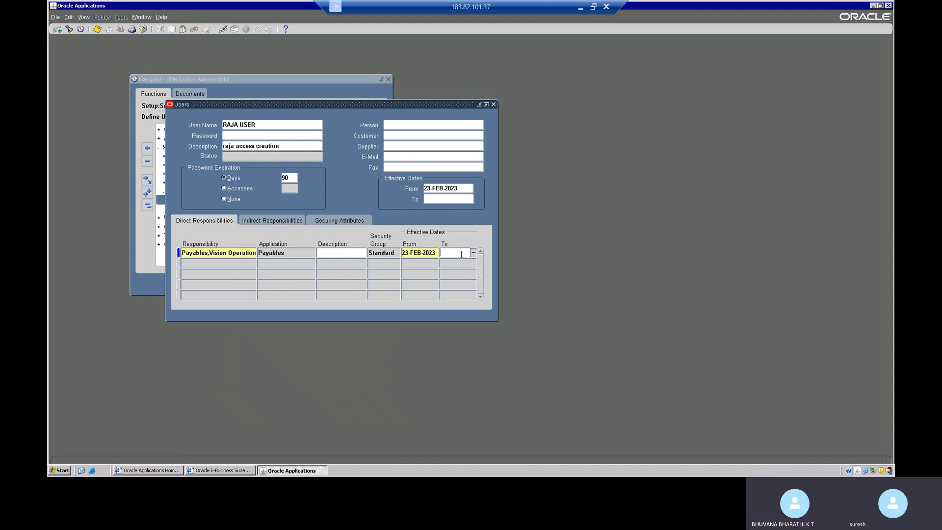
# Assign Receivables, Vision Operations (USA) as the second direct responsibility, filtering the choices with "rec%vis%oper", and save and close the user record.
pyautogui.click(202, 264)
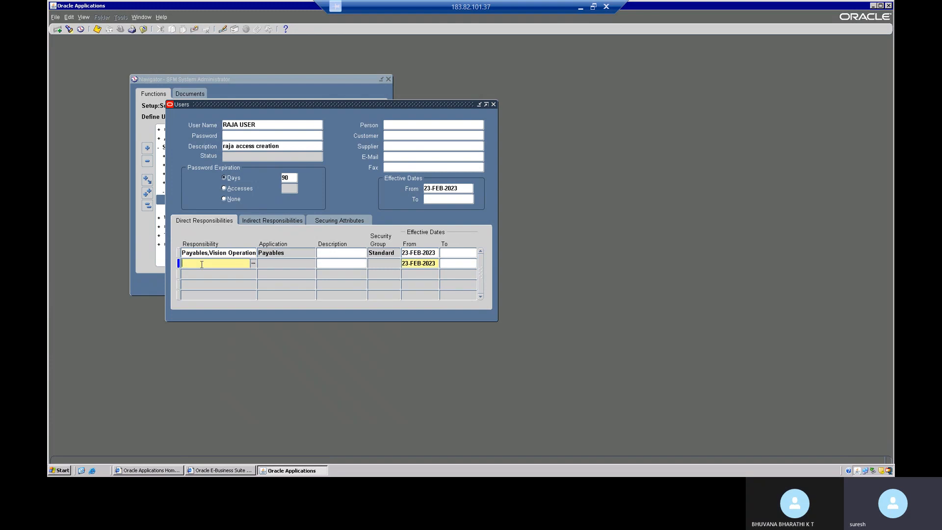
pyautogui.write('rec')
pyautogui.press('Tab')
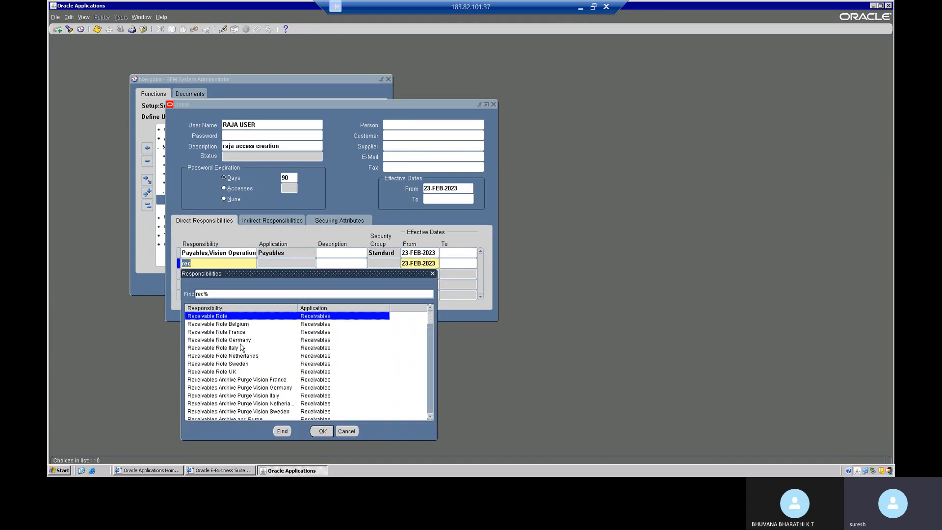
pyautogui.click(223, 294)
pyautogui.write('vis')
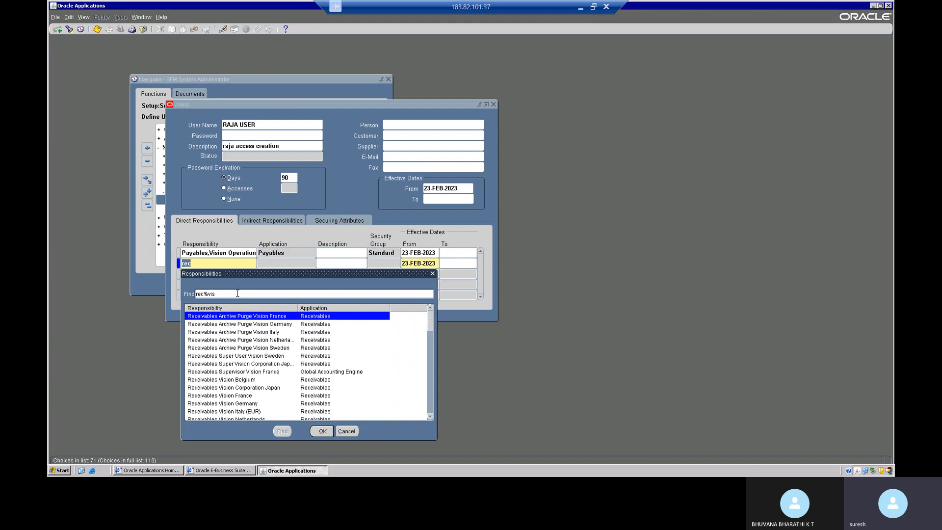
pyautogui.write('%oper')
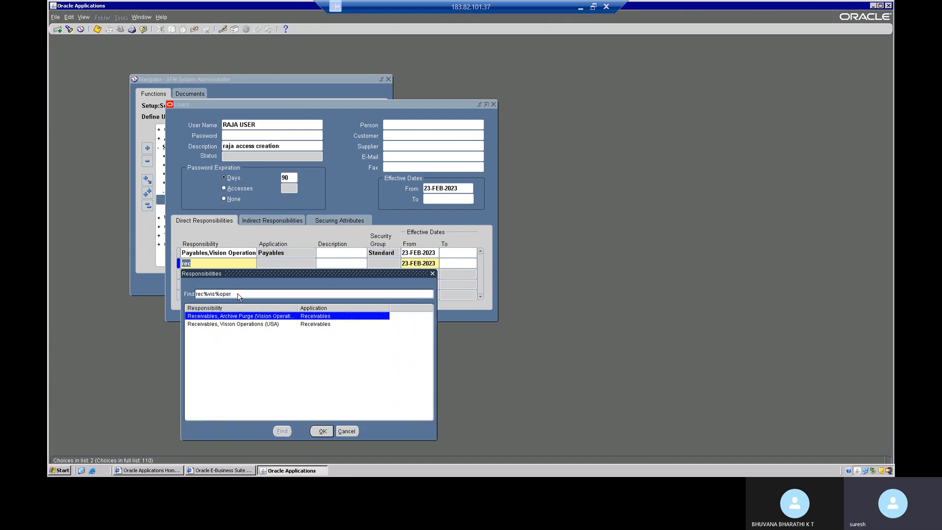
pyautogui.doubleClick(253, 324)
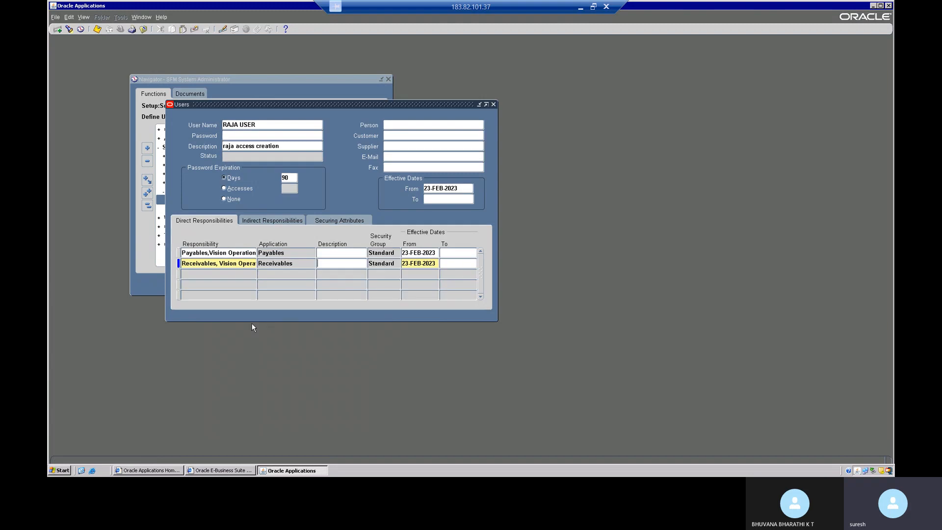
pyautogui.hotkey('ctrl', 's')
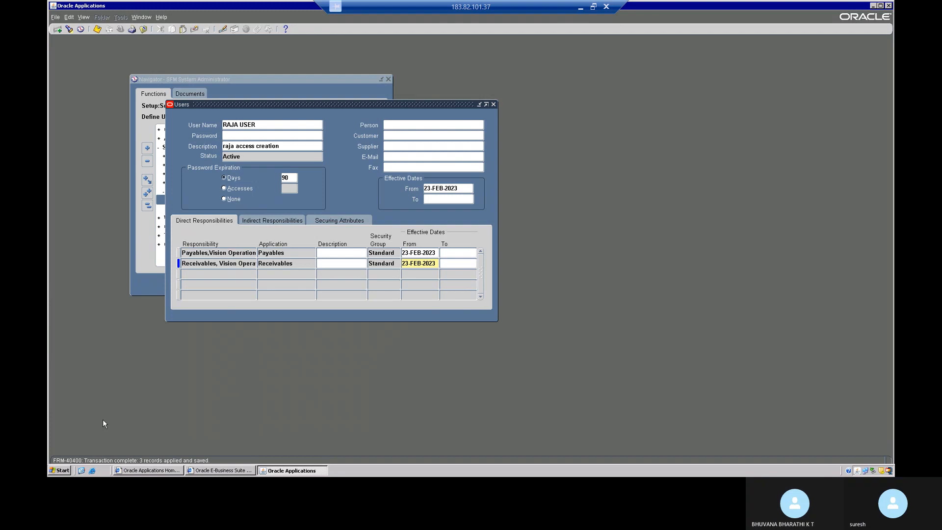
pyautogui.click(494, 105)
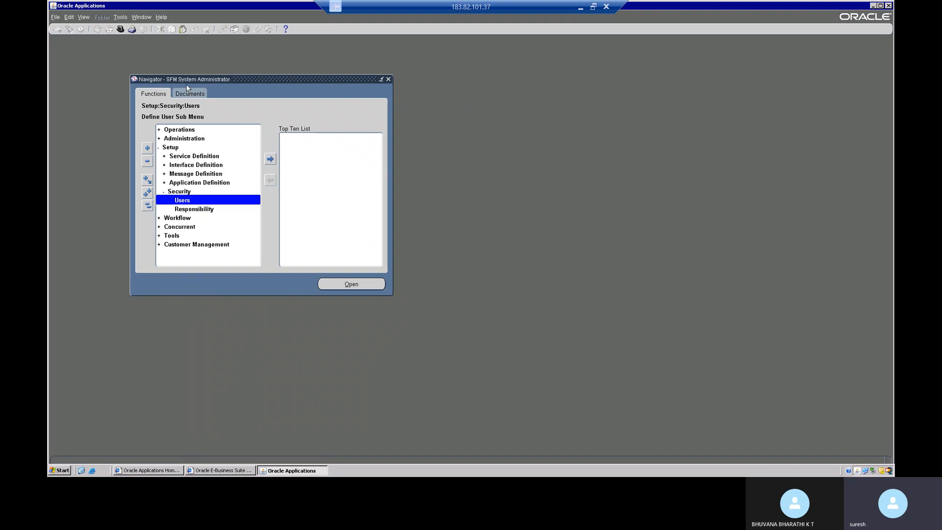
# Switch to the General Ledger, Vision Operations (USA) responsibility, filtering the responsibilities with "ge".
pyautogui.click(121, 30)
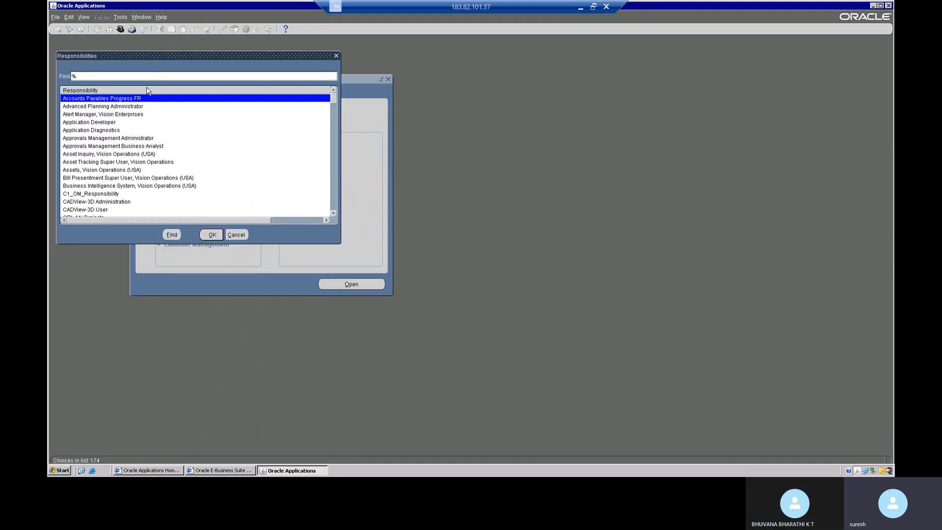
pyautogui.write('ge')
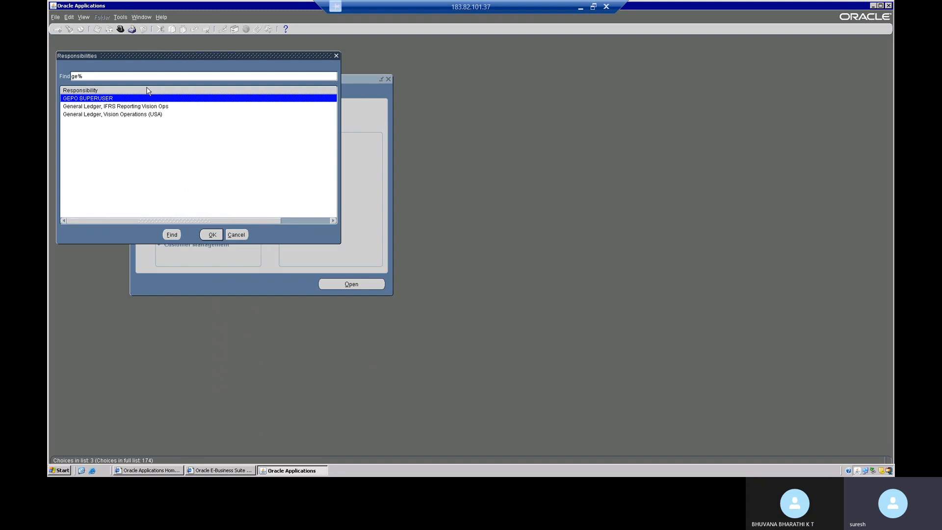
pyautogui.doubleClick(141, 114)
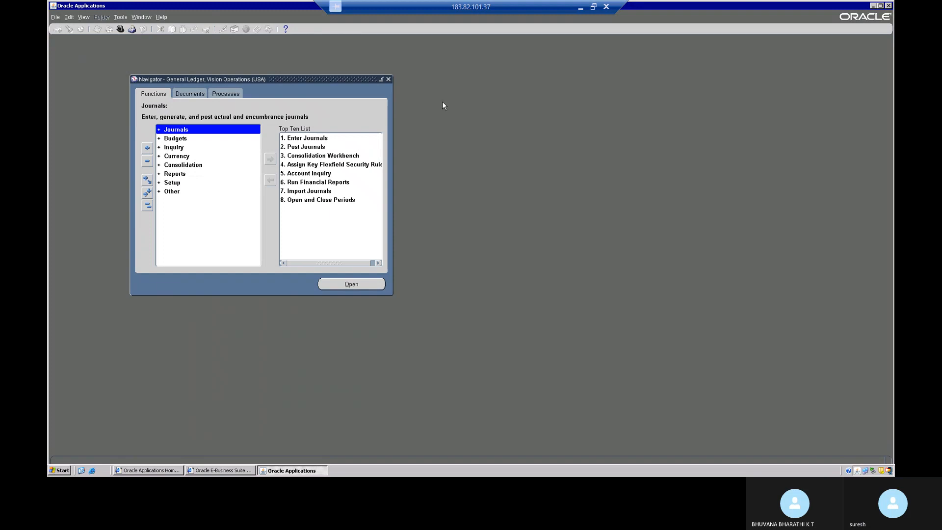
# Exit Oracle Applications and close the remaining Oracle E-Business Suite R12 launcher window.
pyautogui.click(888, 6)
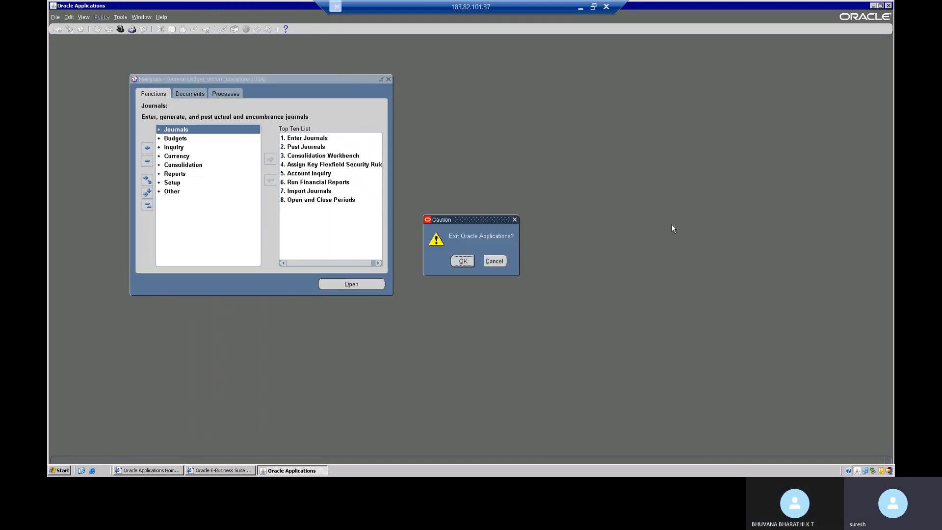
pyautogui.click(462, 260)
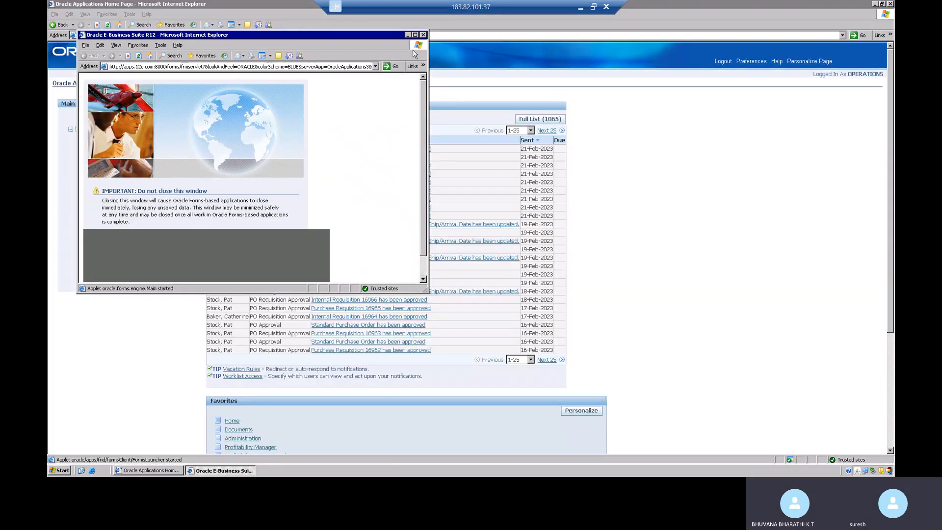
pyautogui.click(423, 36)
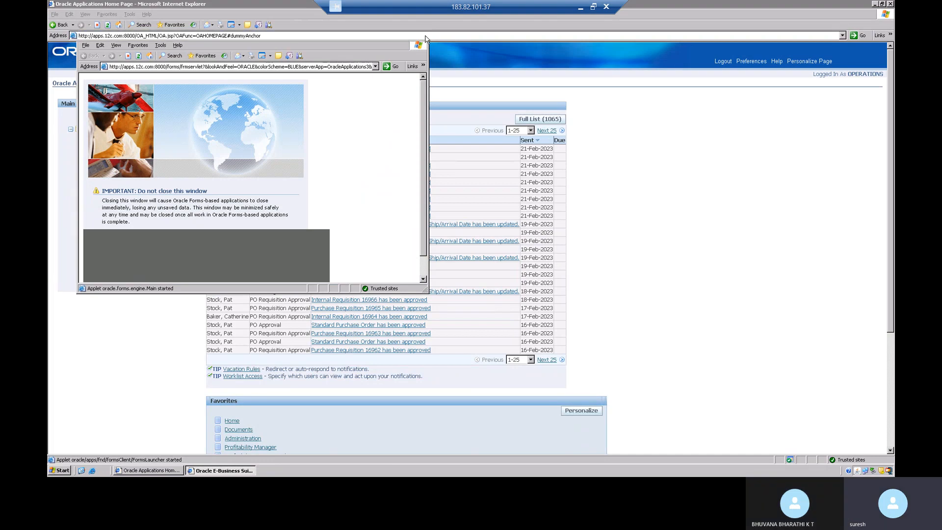
# Log out of the Oracle Applications home page and close the browser.
pyautogui.click(723, 61)
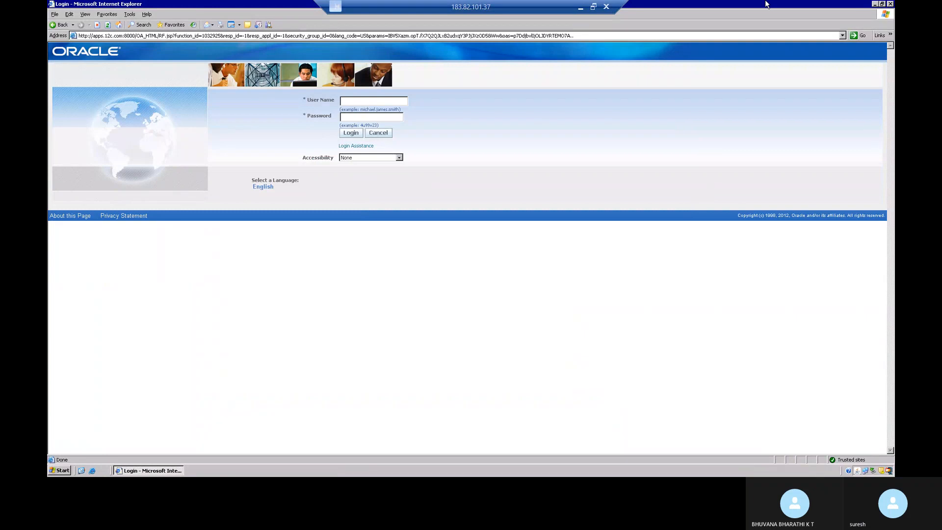
pyautogui.click(890, 4)
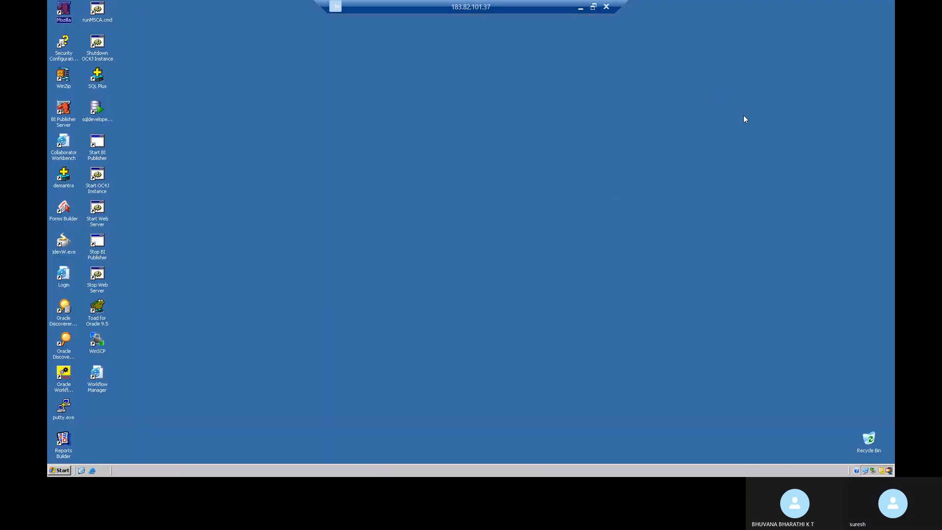
pyautogui.hotkey('alt', 'Tab')
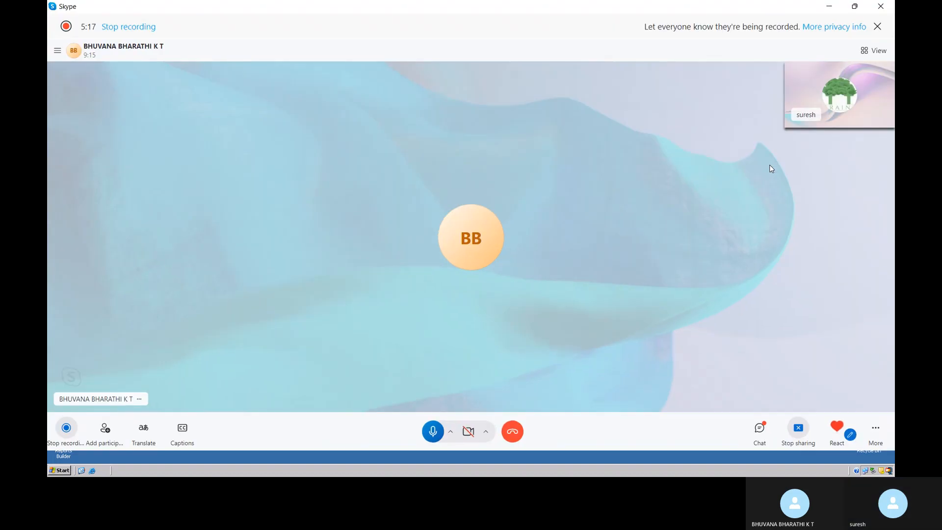